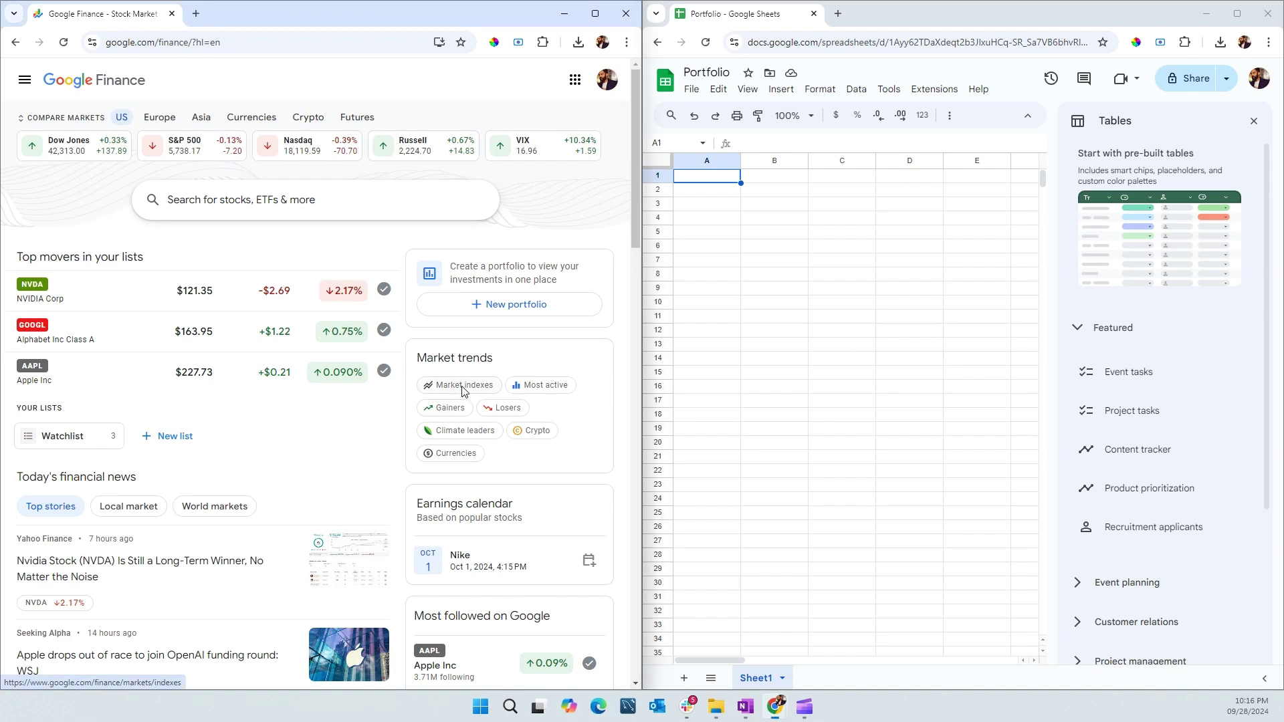
# Open the market indexes list in Google Finance and examine the S&P 500 index page.
pyautogui.click(462, 385)
pyautogui.scroll(-2, 461, 392)
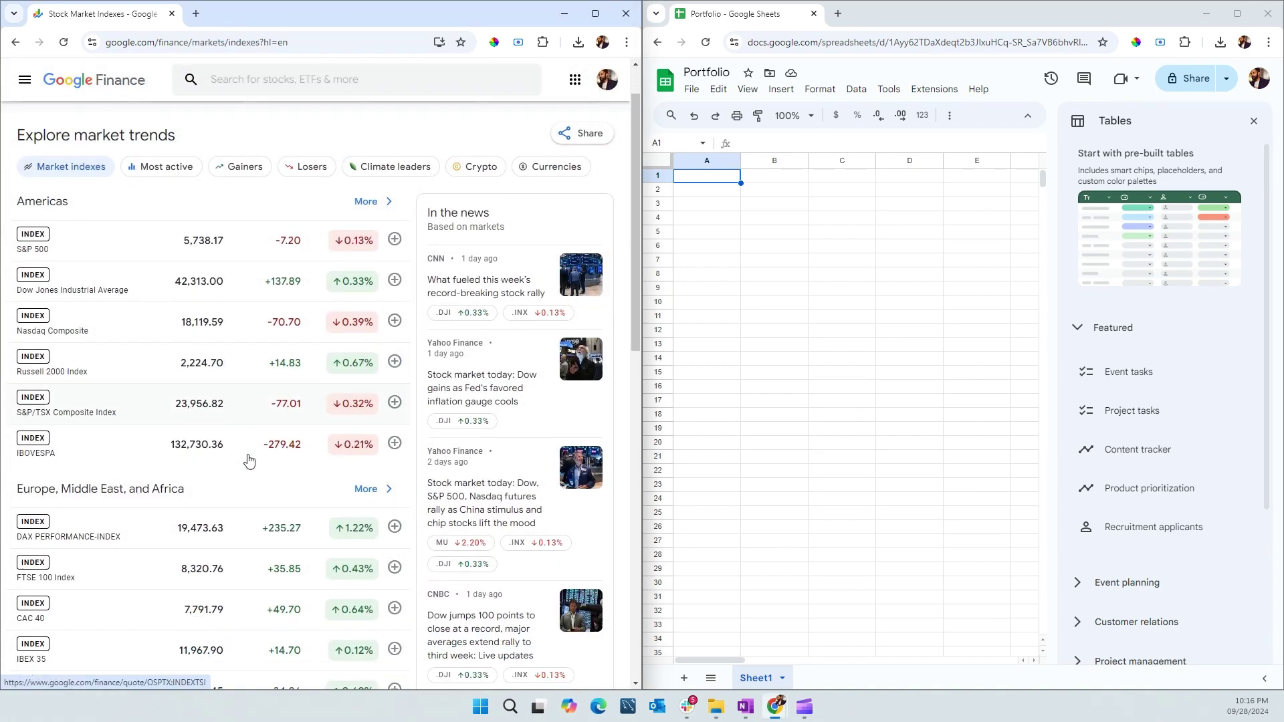
pyautogui.scroll(2, 70, 280)
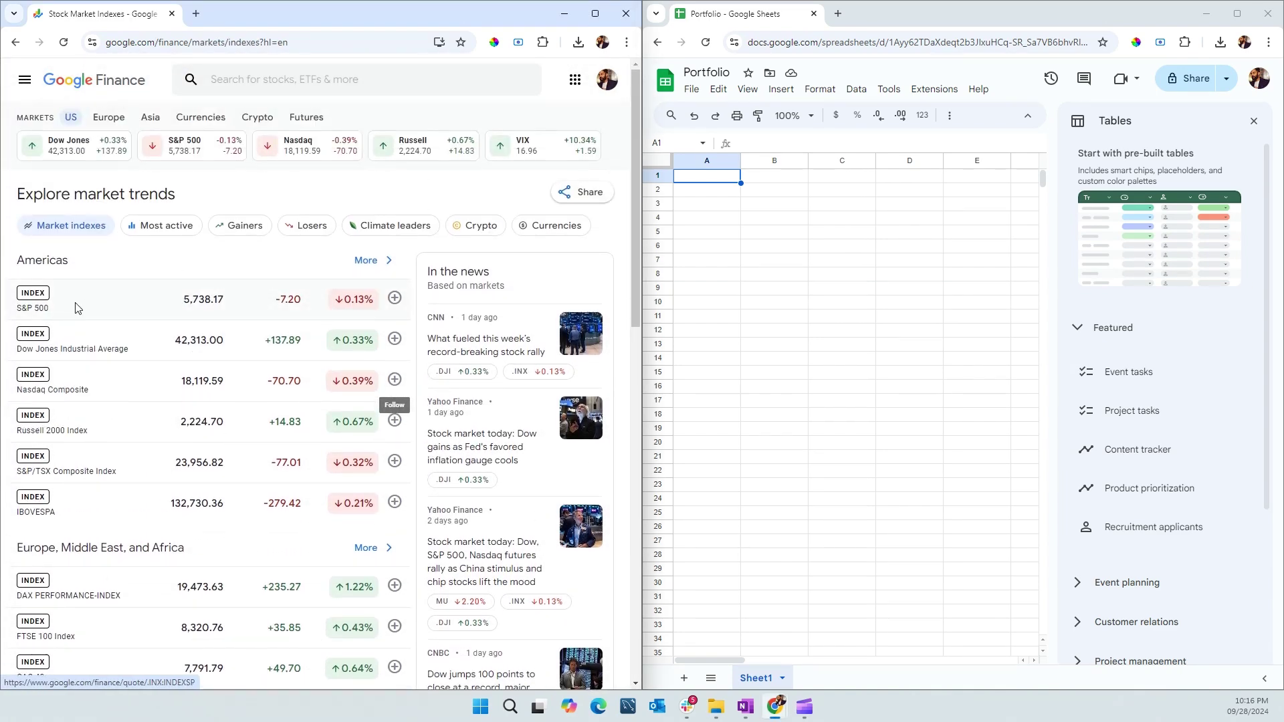
pyautogui.click(77, 305)
pyautogui.scroll(-4, 100, 430)
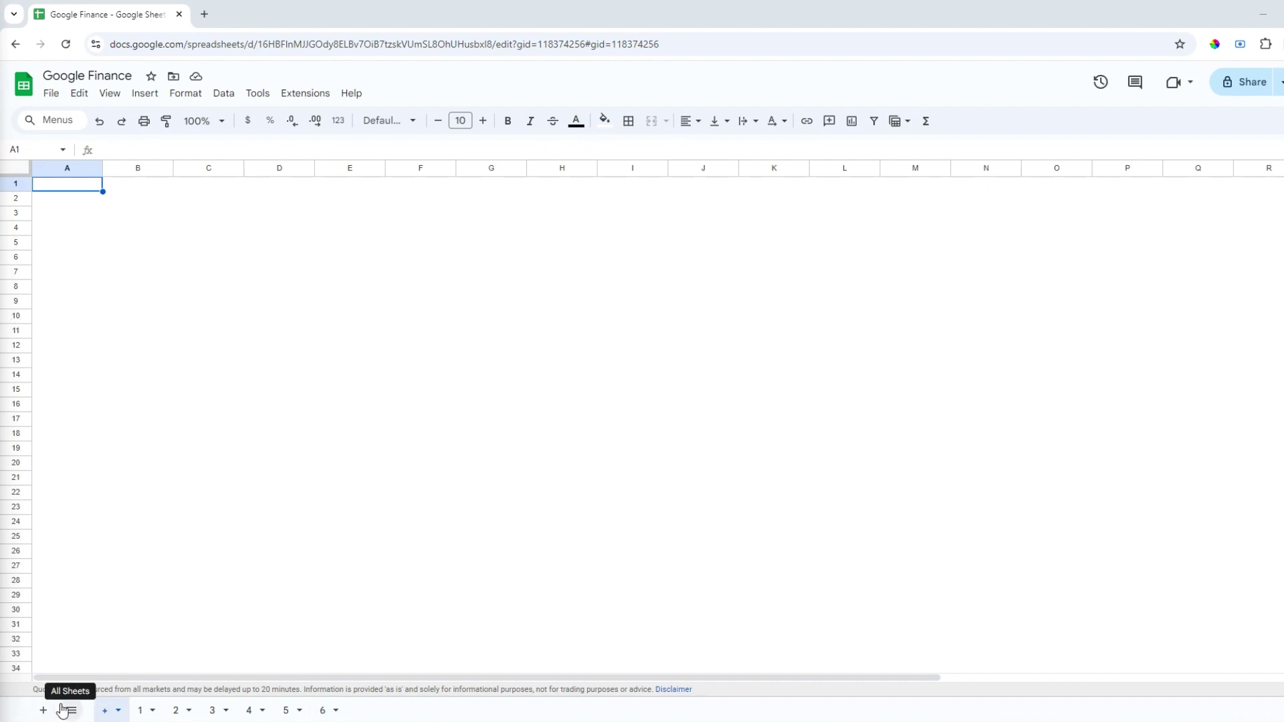
# In the Google Finance spreadsheet, open sheet 1 and examine the holdings table, the Price/Share column and Apple's price formula.
pyautogui.click(140, 710)
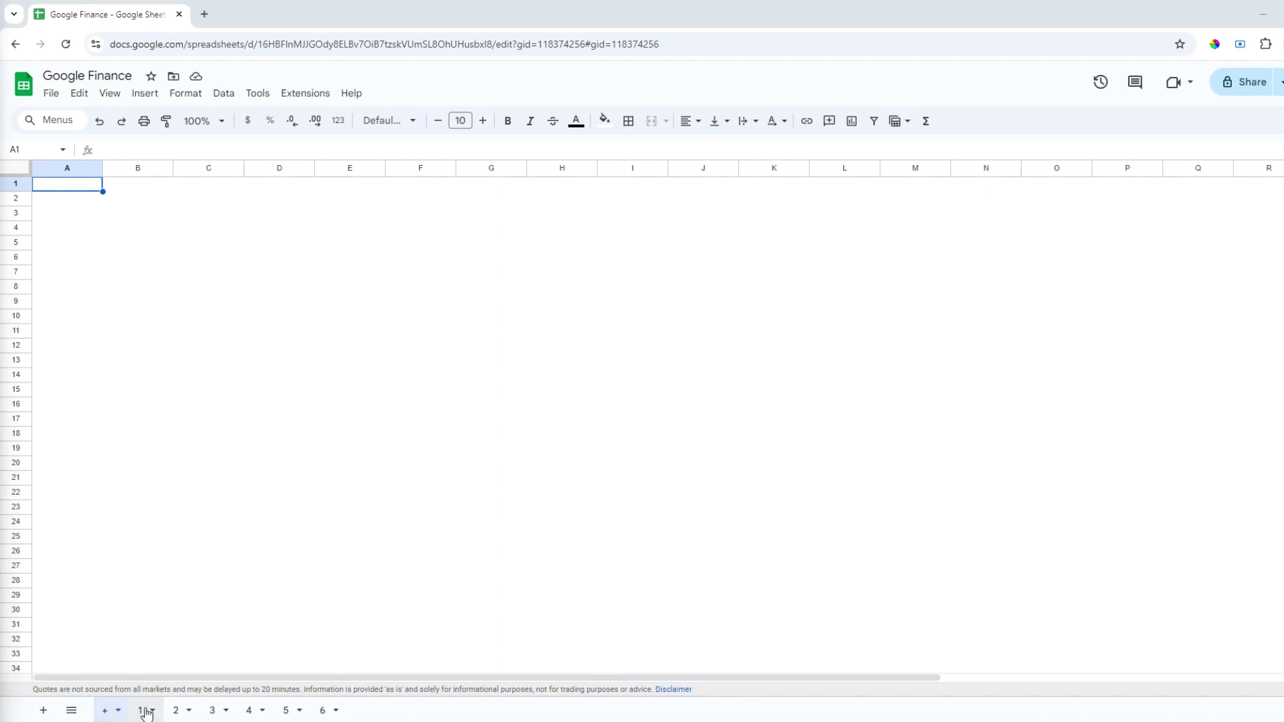
pyautogui.moveTo(74, 231); pyautogui.dragTo(293, 306)
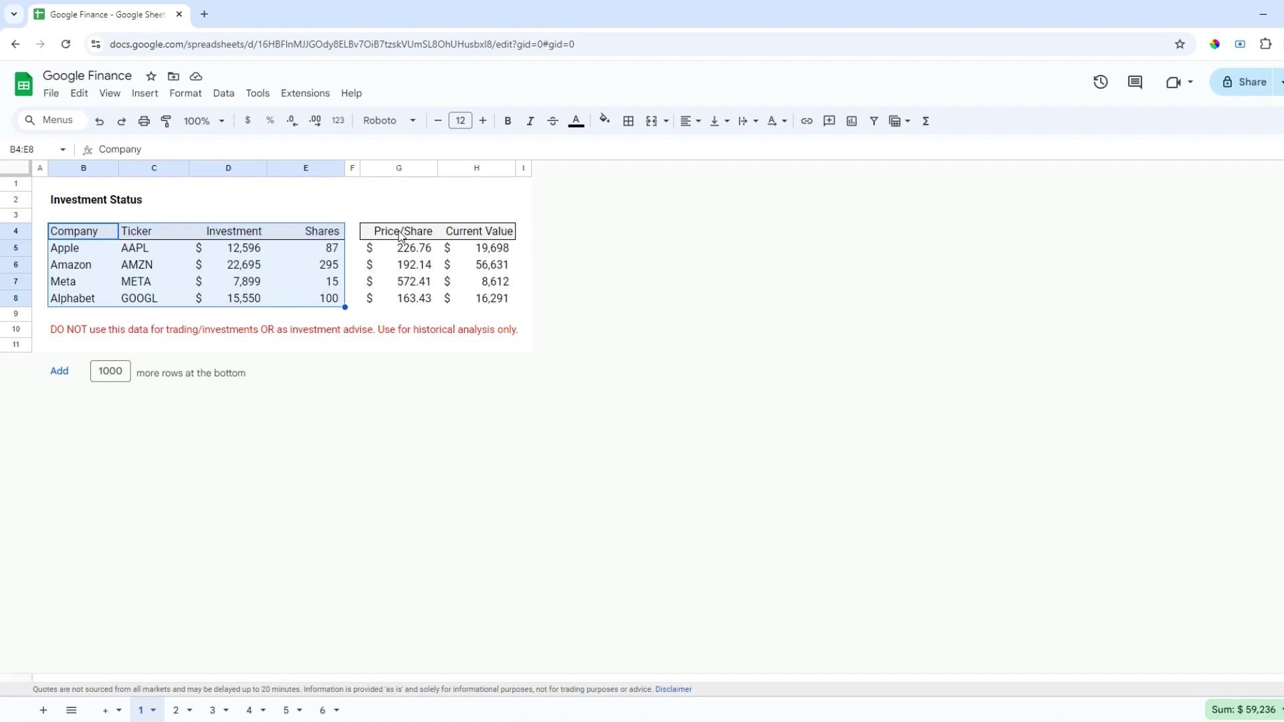
pyautogui.moveTo(400, 237); pyautogui.dragTo(410, 298)
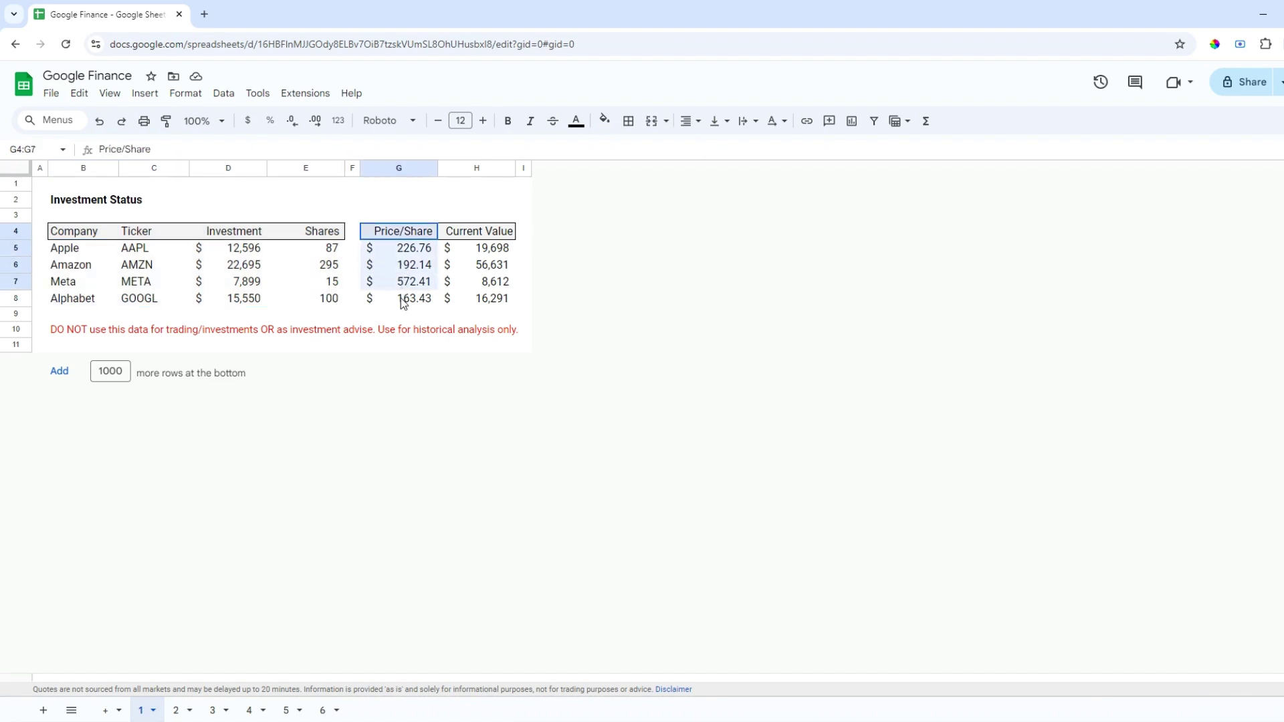
pyautogui.click(397, 251)
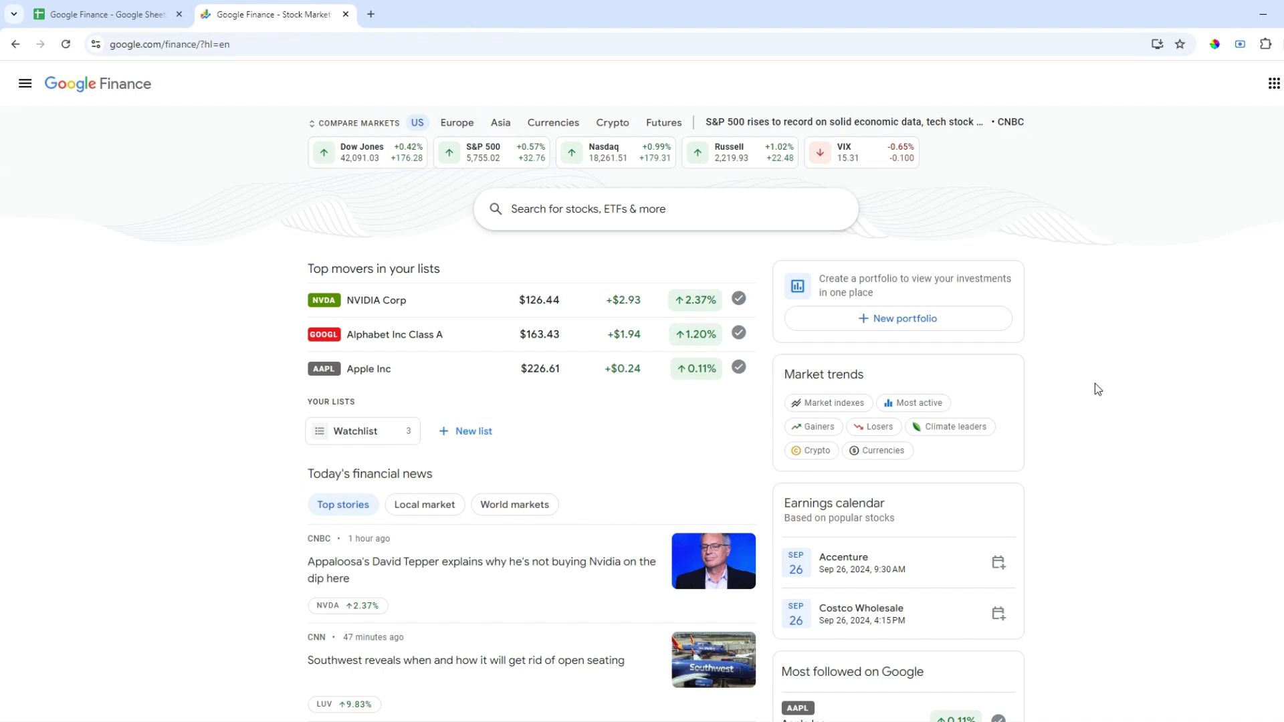
# View the market indexes on the Google Finance site and return to the Google Sheets spreadsheet.
pyautogui.click(845, 404)
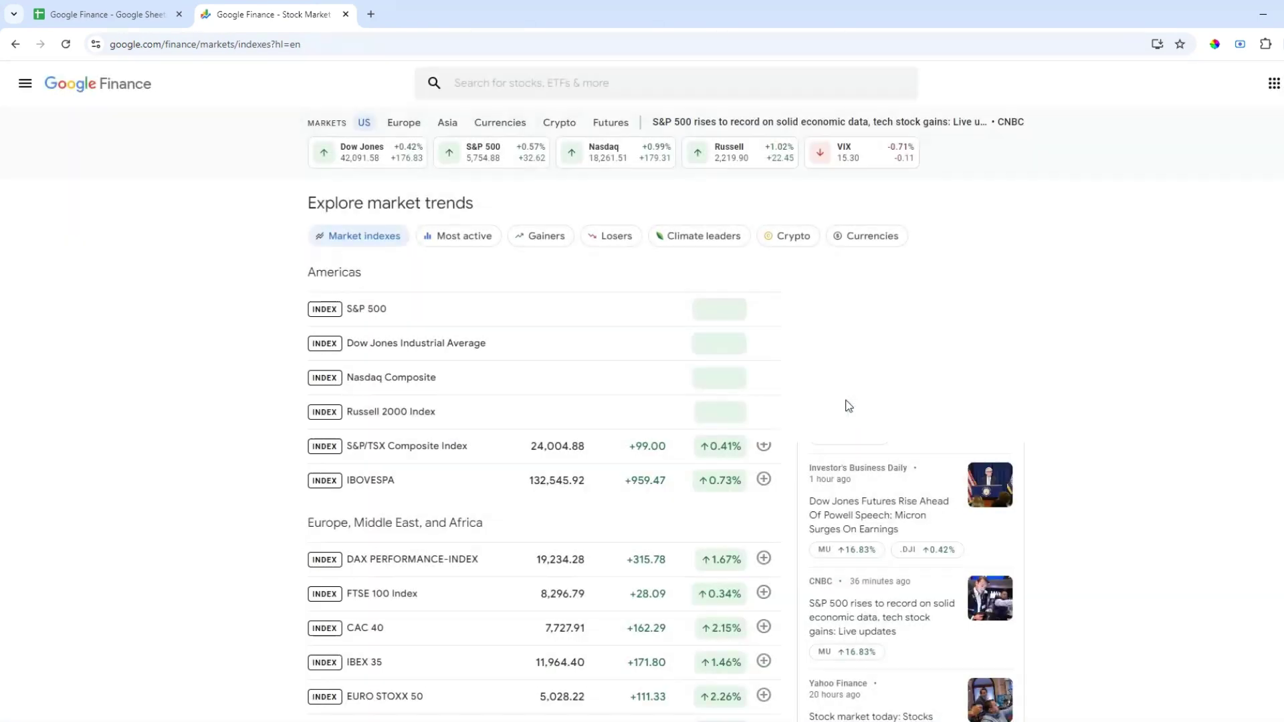
pyautogui.click(100, 12)
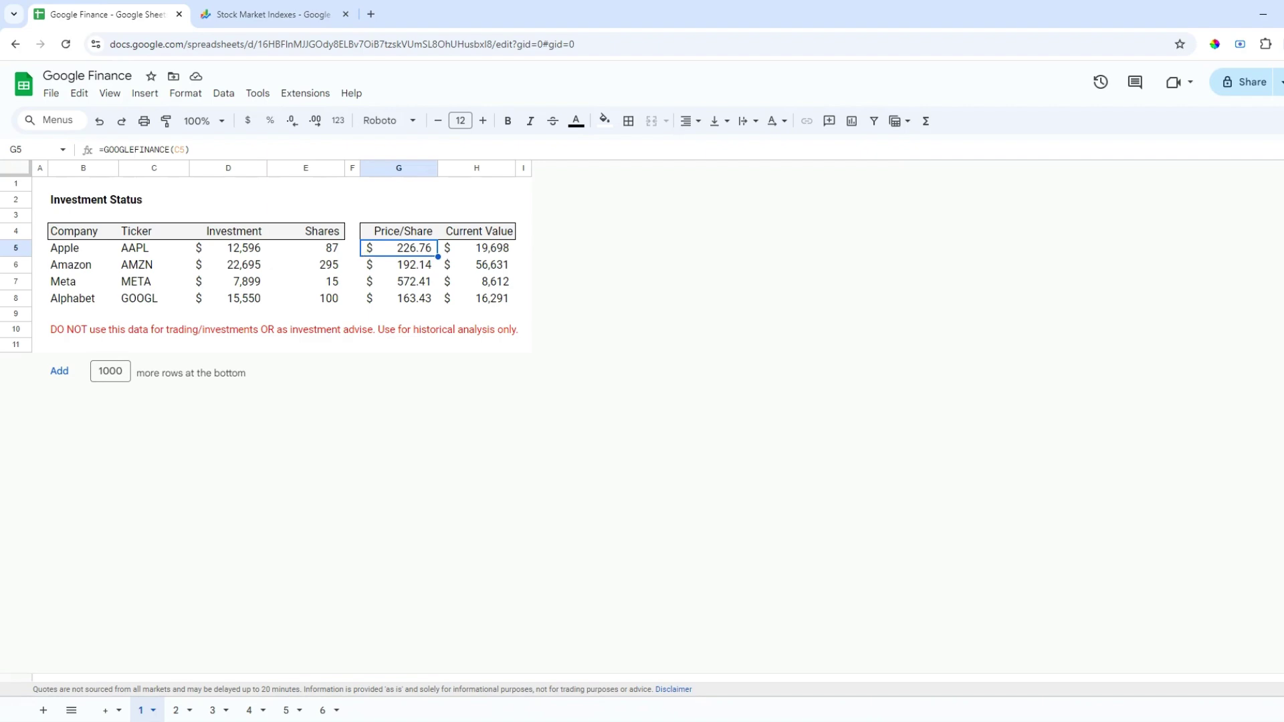
# Read the GOOGLEFINANCE help page, covering its syntax, real-time, historical and mutual fund attributes, and date and interval arguments.
pyautogui.moveTo(0, 92); pyautogui.dragTo(412, 21)
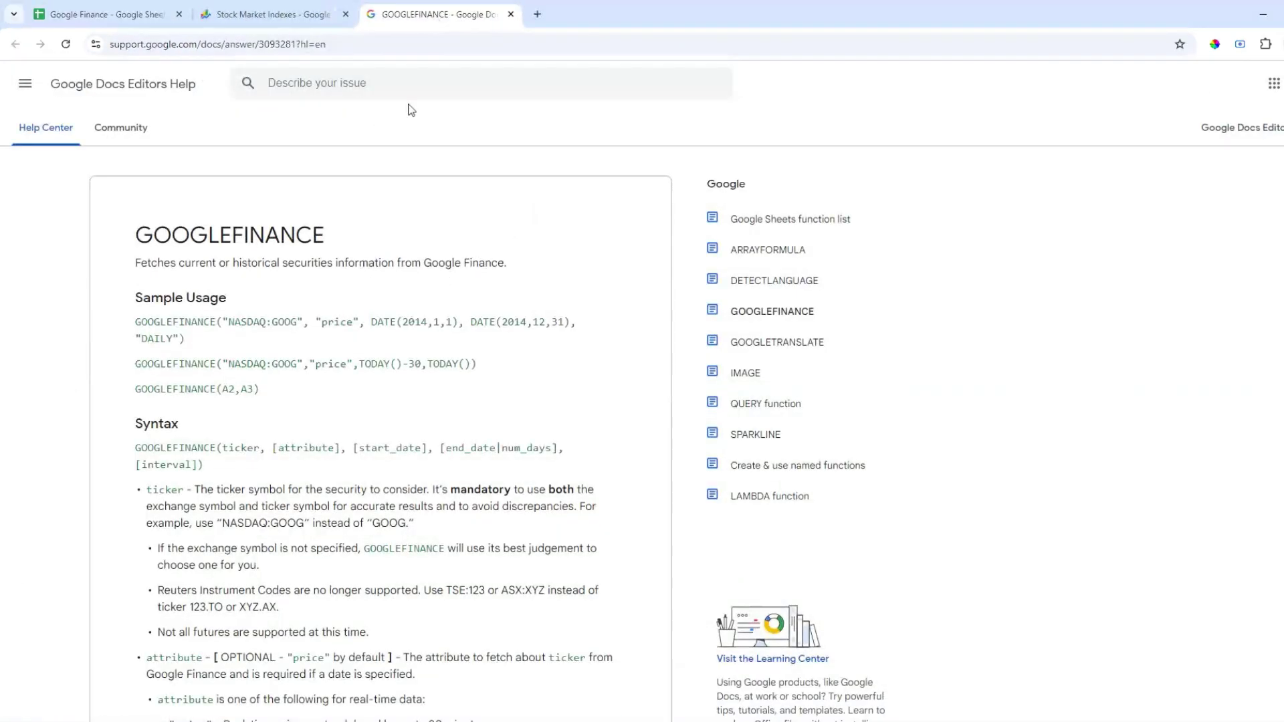
pyautogui.scroll(-4, 308, 438)
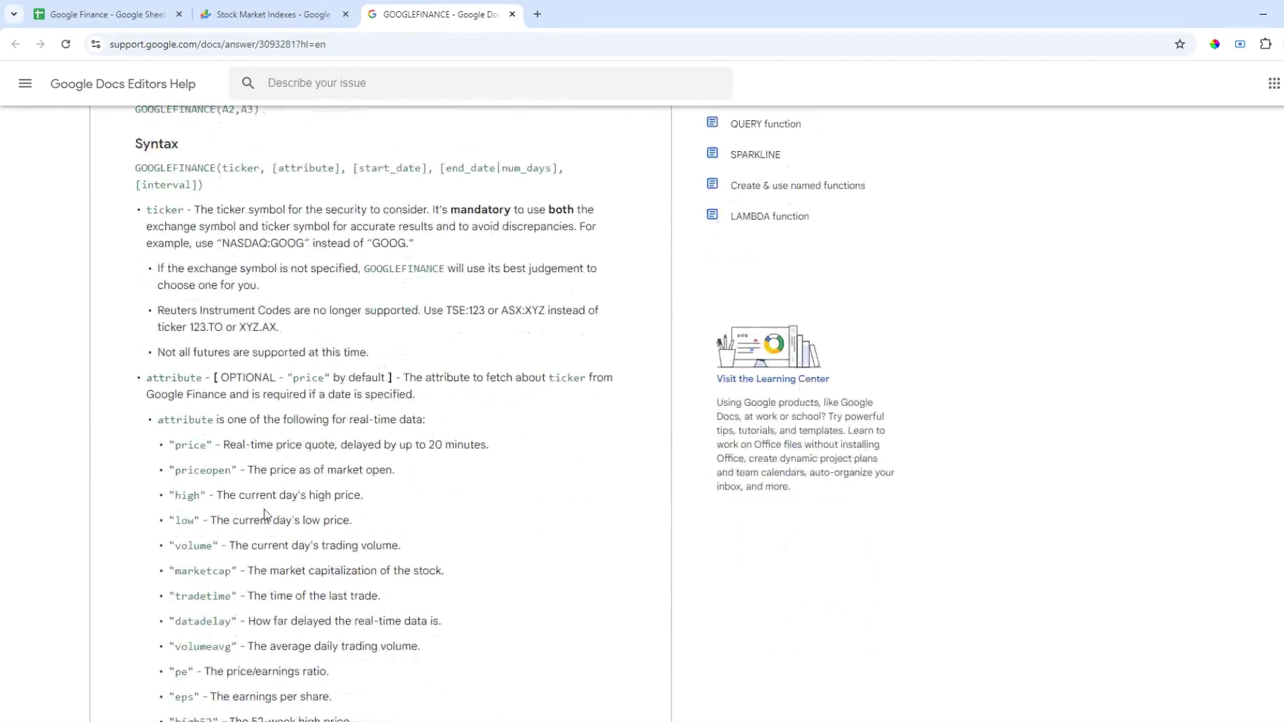
pyautogui.moveTo(176, 450); pyautogui.dragTo(231, 470)
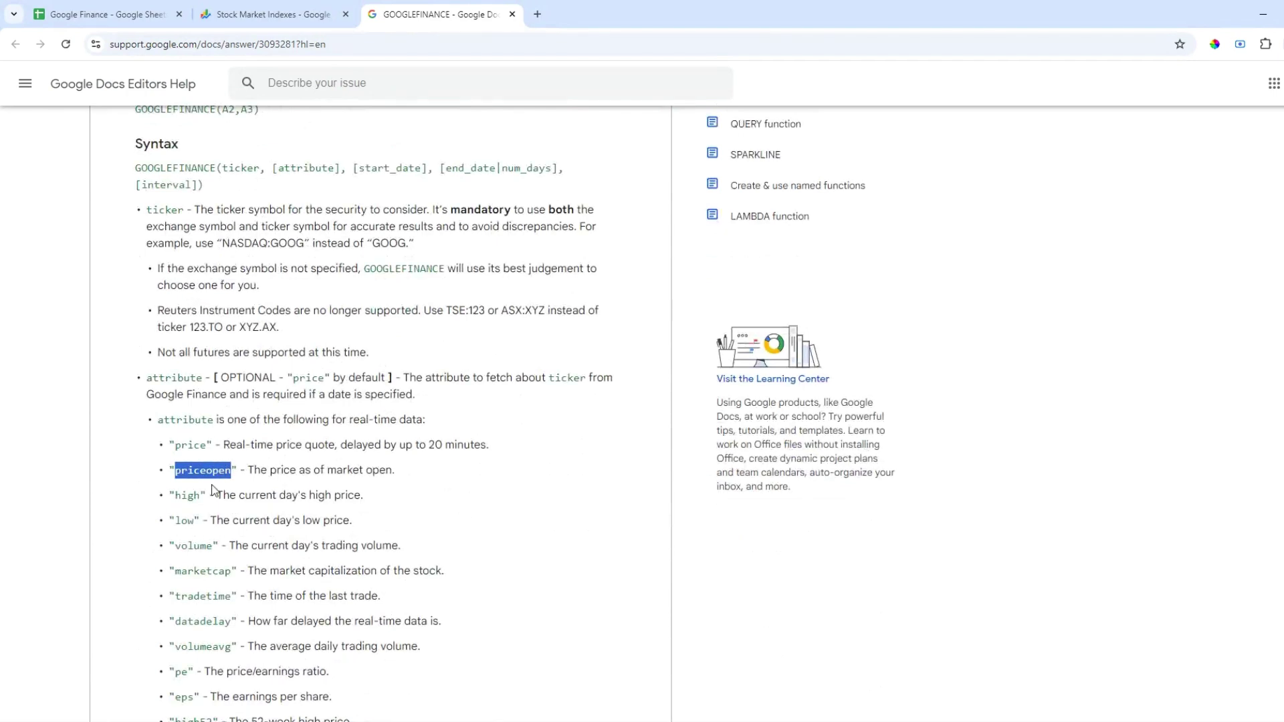
pyautogui.scroll(-2, 207, 492)
pyautogui.moveTo(188, 406); pyautogui.dragTo(205, 406)
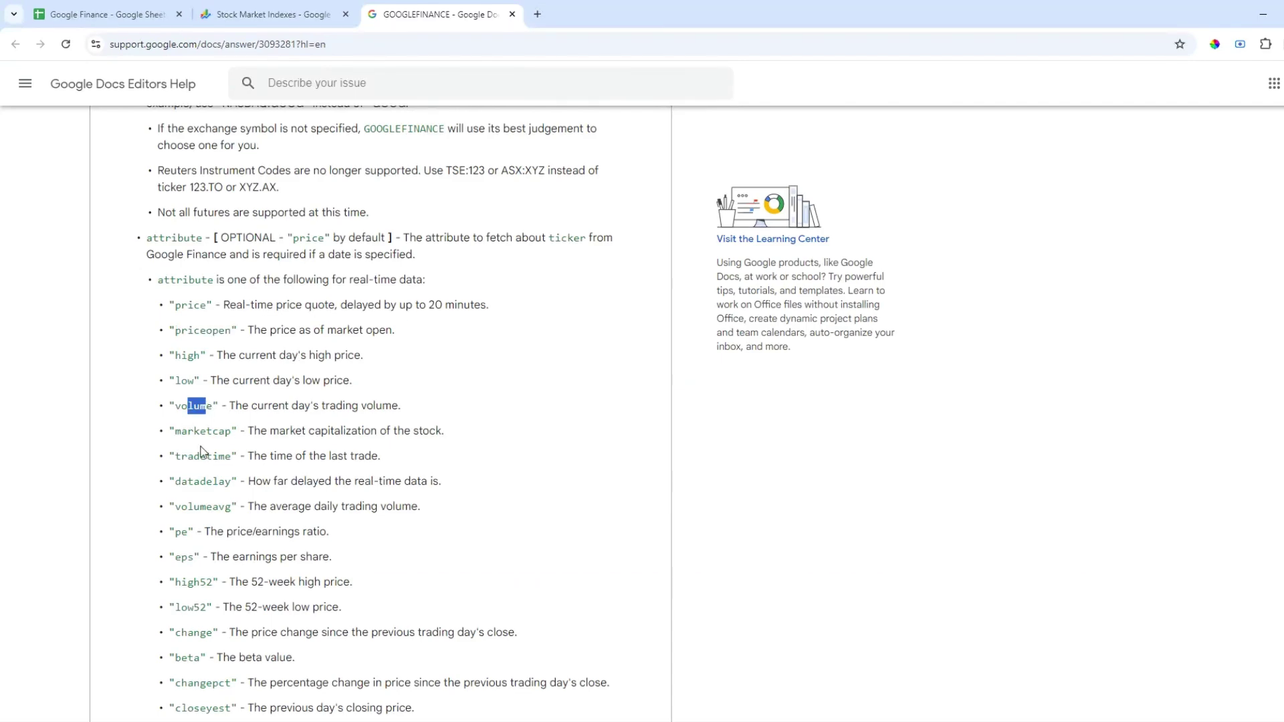
pyautogui.scroll(-7, 221, 568)
pyautogui.scroll(1, 234, 582)
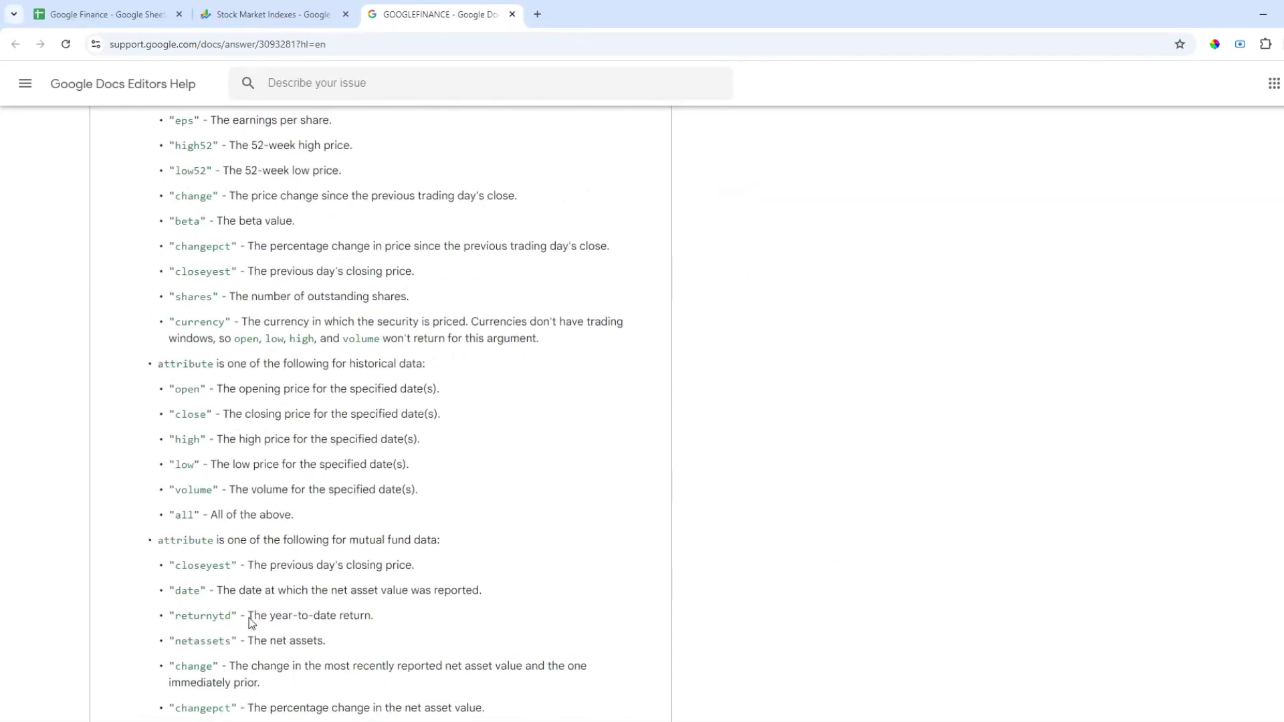
pyautogui.scroll(-3, 260, 602)
pyautogui.scroll(-3, 281, 589)
pyautogui.scroll(-3, 278, 468)
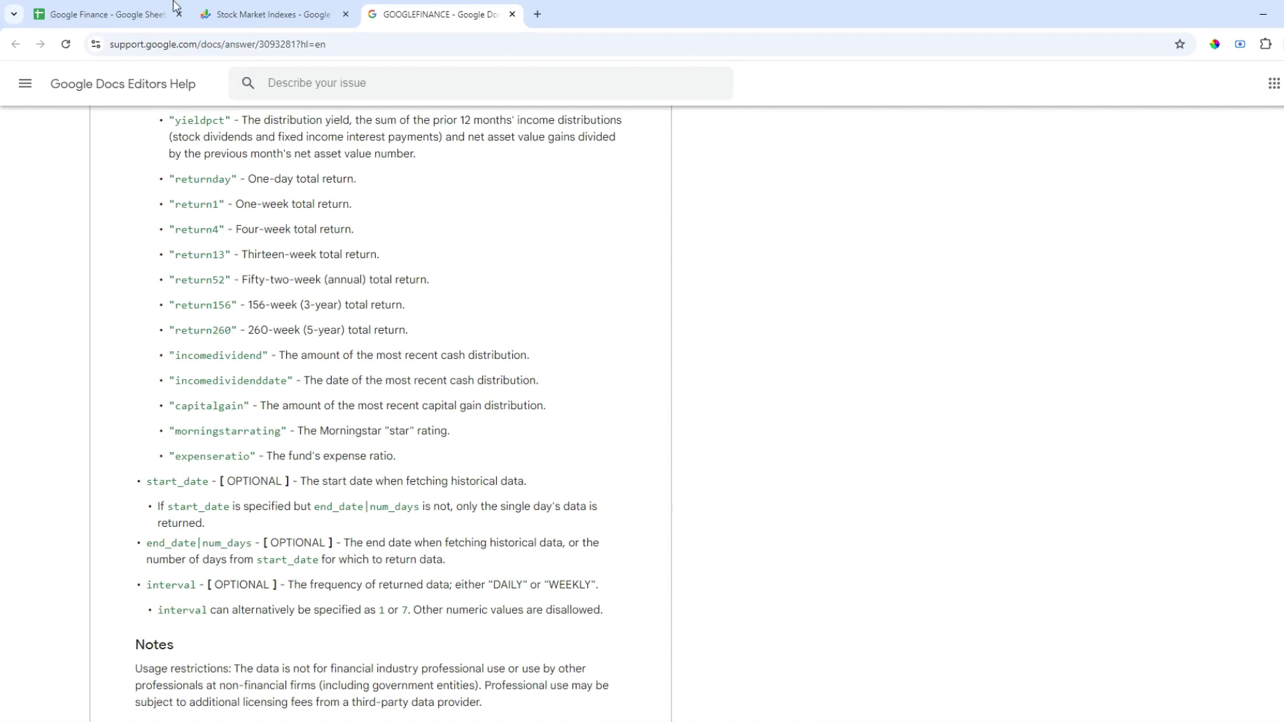
# Return to the spreadsheet and inspect Apple's Current Value formula and the disclaimer row on sheet 1.
pyautogui.click(131, 13)
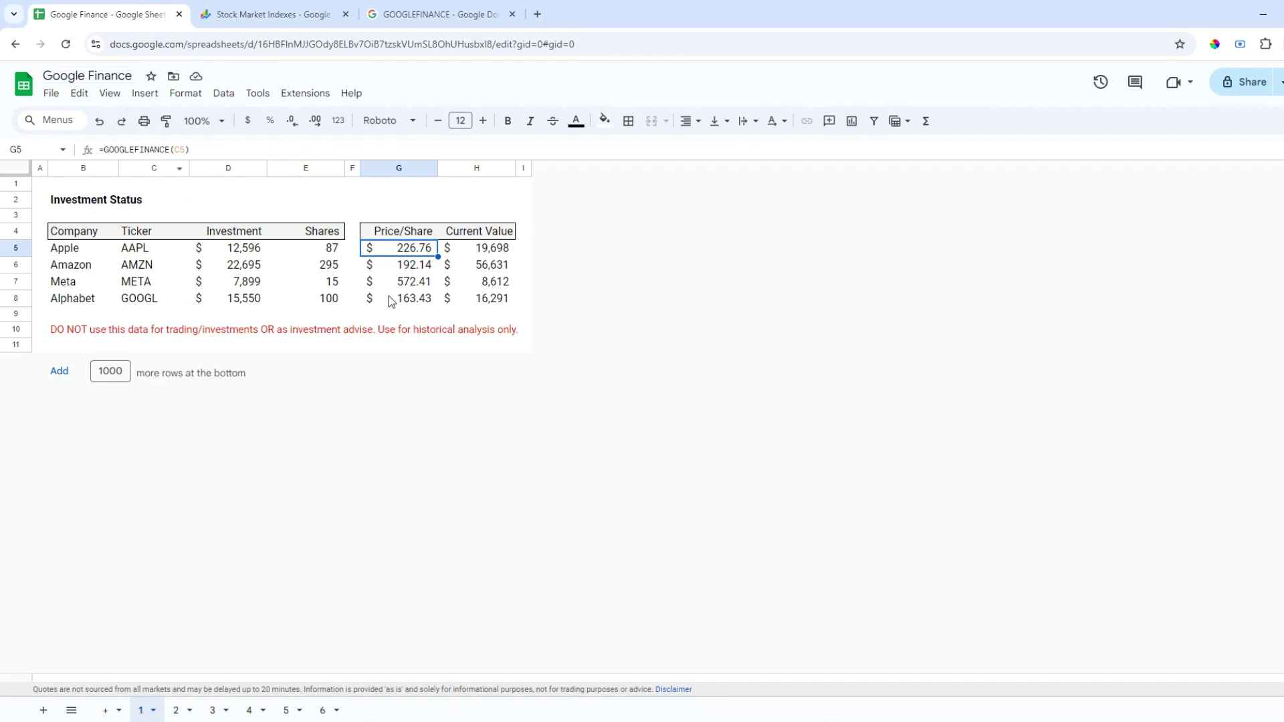
pyautogui.hotkey('ctrl', 'Home')
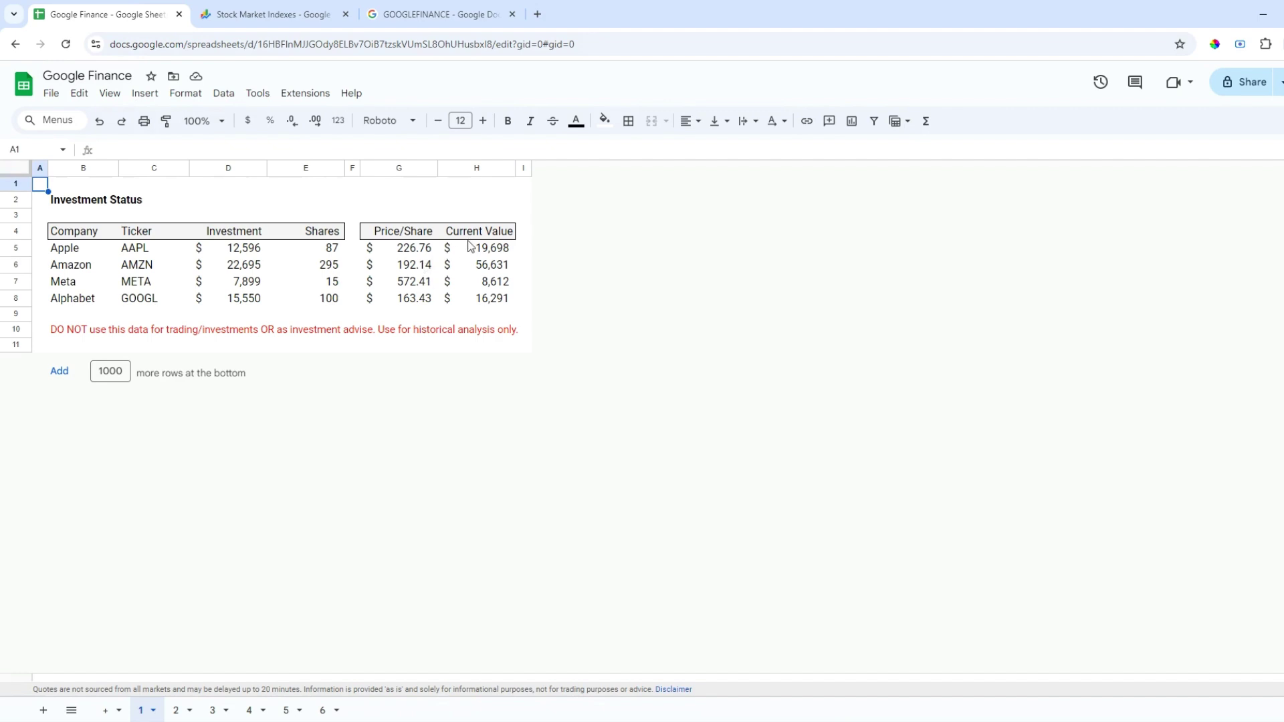
pyautogui.click(496, 252)
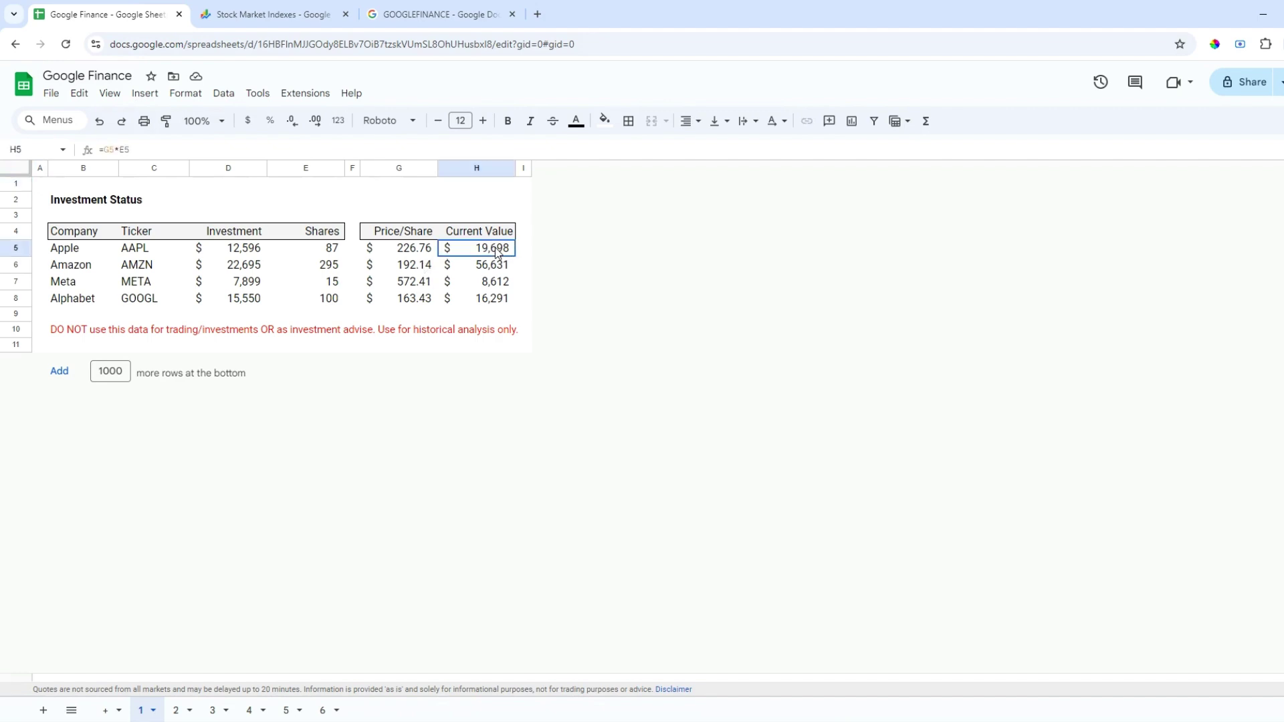
pyautogui.doubleClick(496, 253)
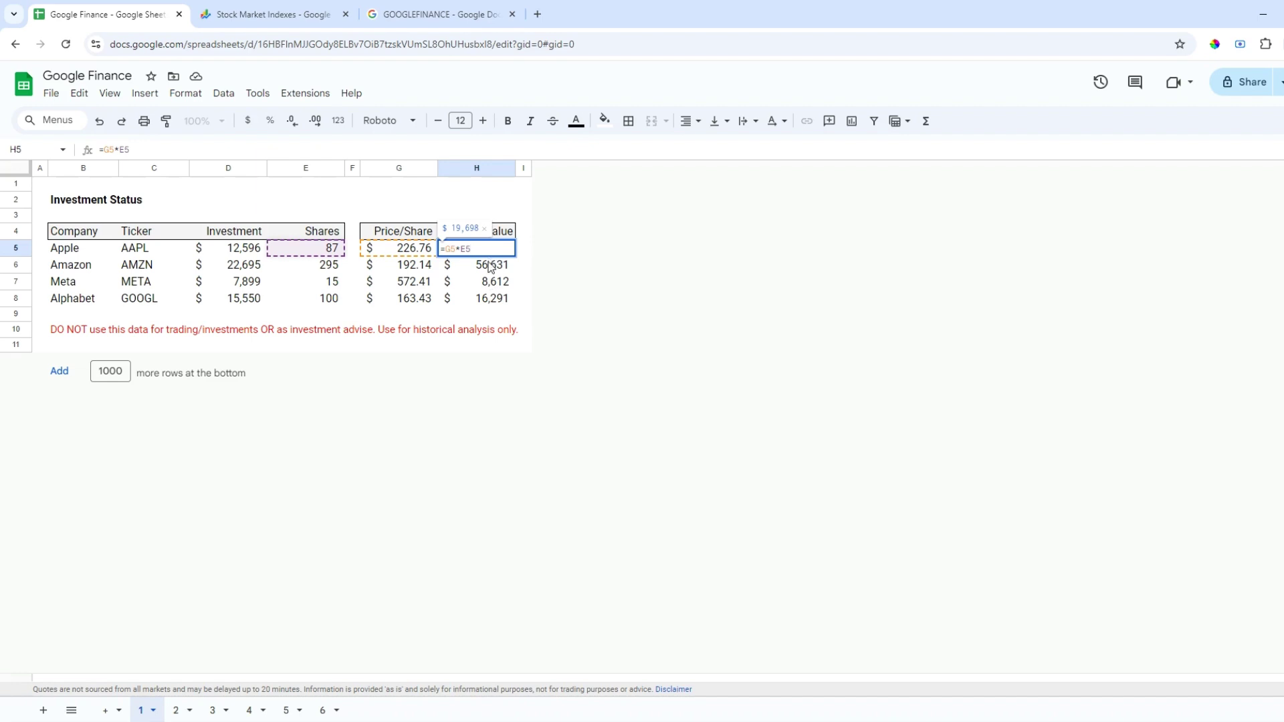
pyautogui.press('Escape')
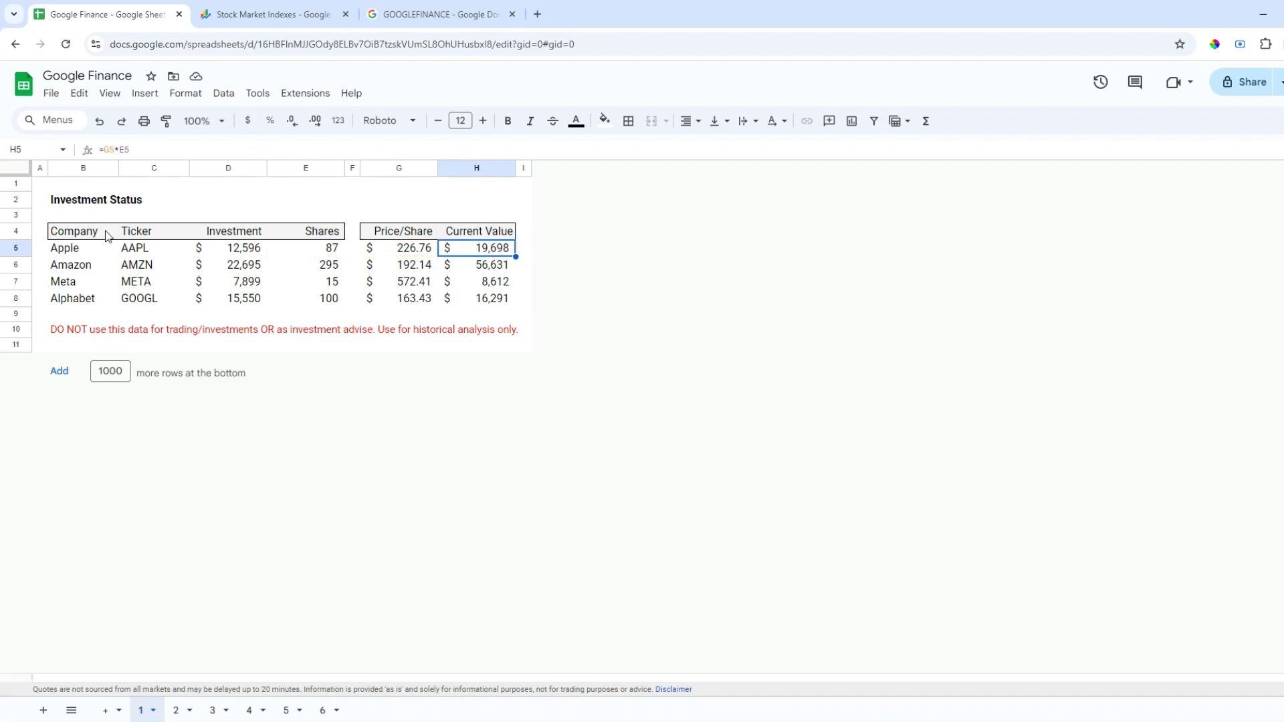
pyautogui.moveTo(60, 329); pyautogui.dragTo(496, 330)
# On sheet 2, examine the investment table, the Total formulas for Investment and Current Value, and the Profit/Loss formula.
pyautogui.click(176, 711)
pyautogui.moveTo(73, 231); pyautogui.dragTo(476, 301)
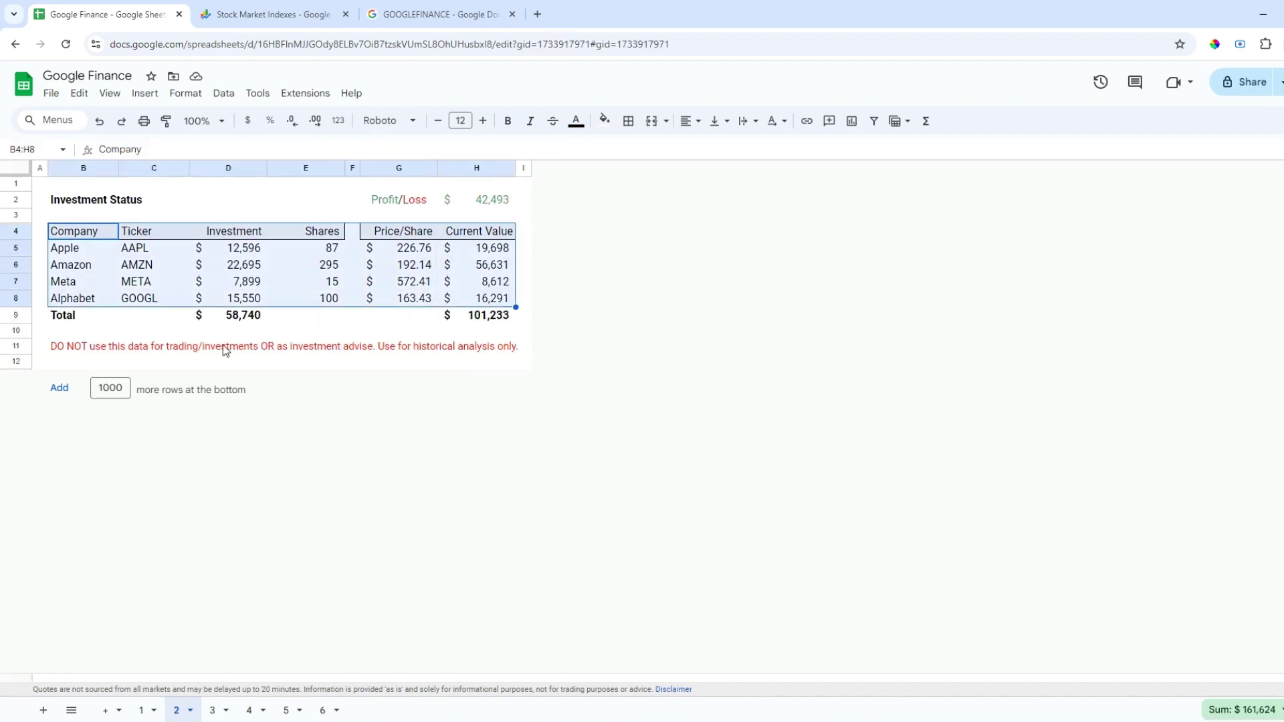
pyautogui.click(238, 322)
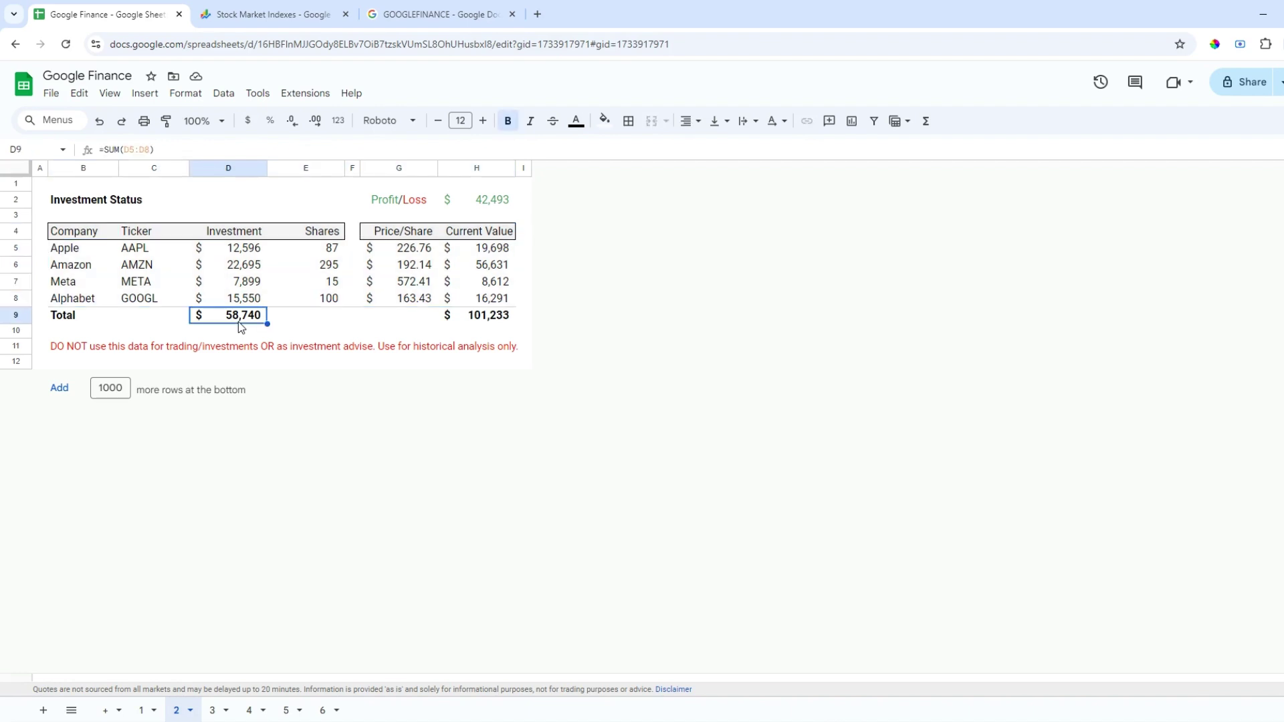
pyautogui.click(485, 325)
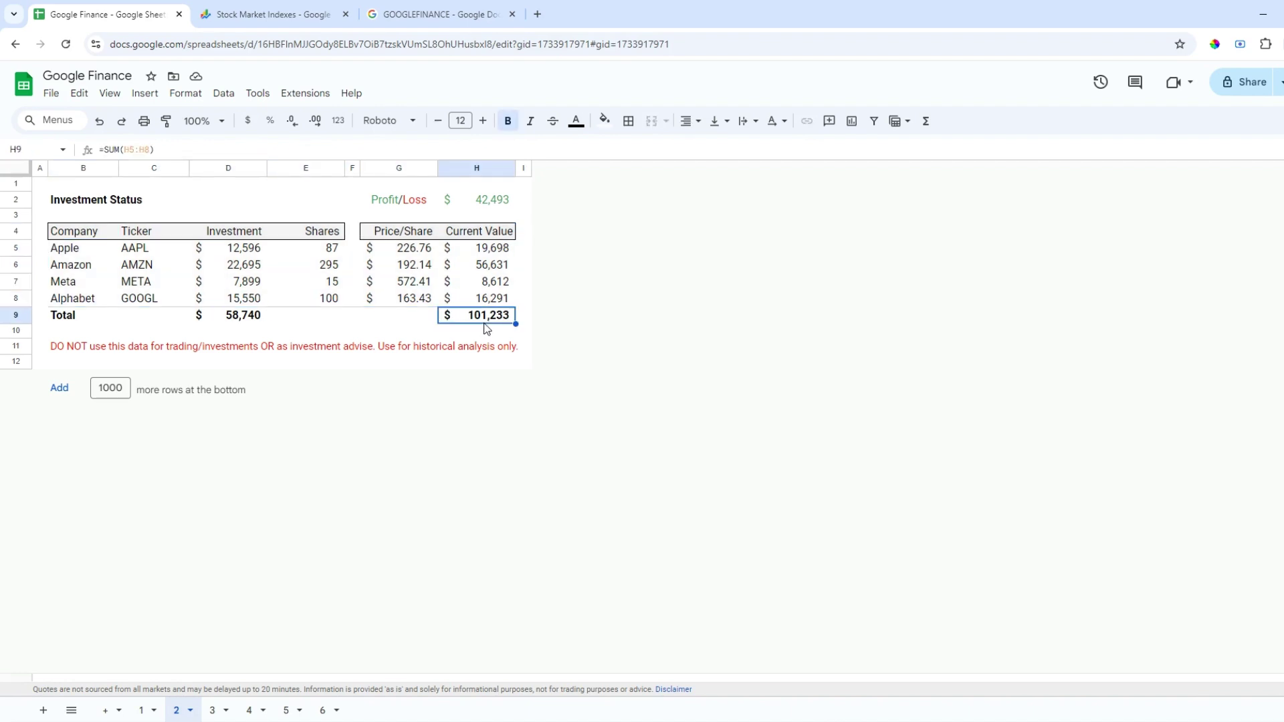
pyautogui.click(486, 205)
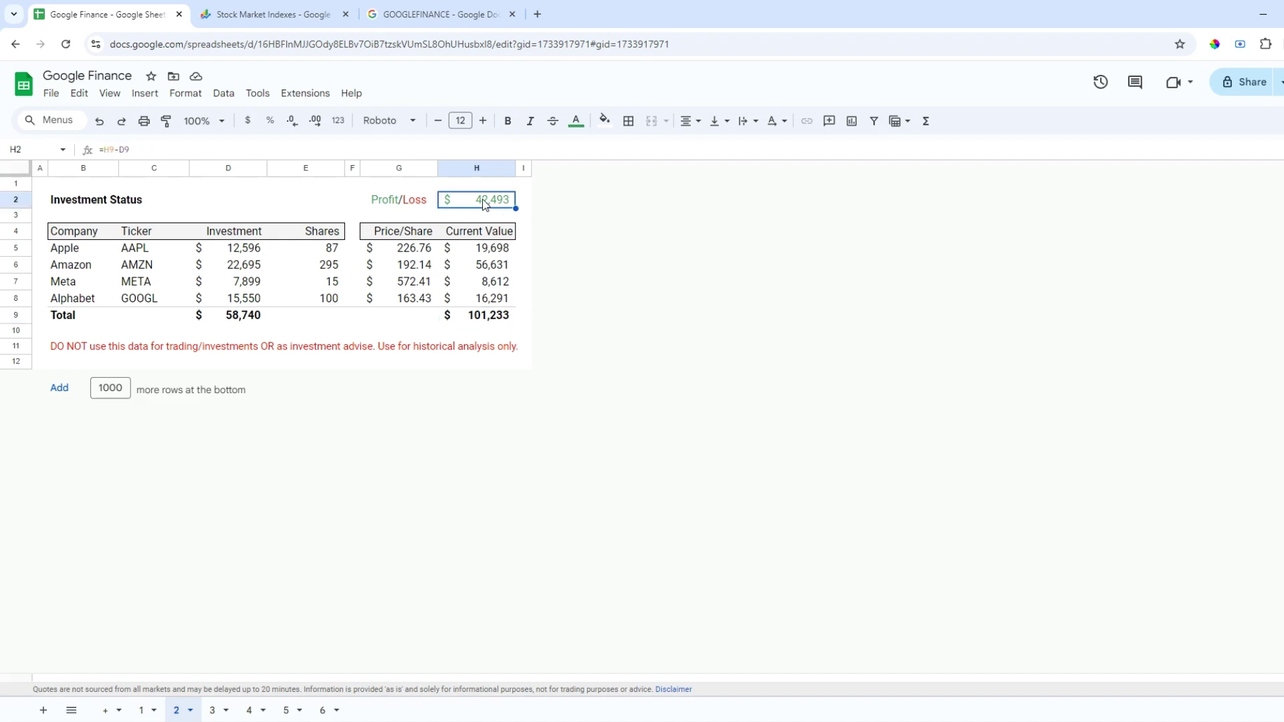
# On sheet 3, compare each company's Price/Share with the Low52 and High52 columns.
pyautogui.hotkey('ctrl', 'shift', 'pagedown')
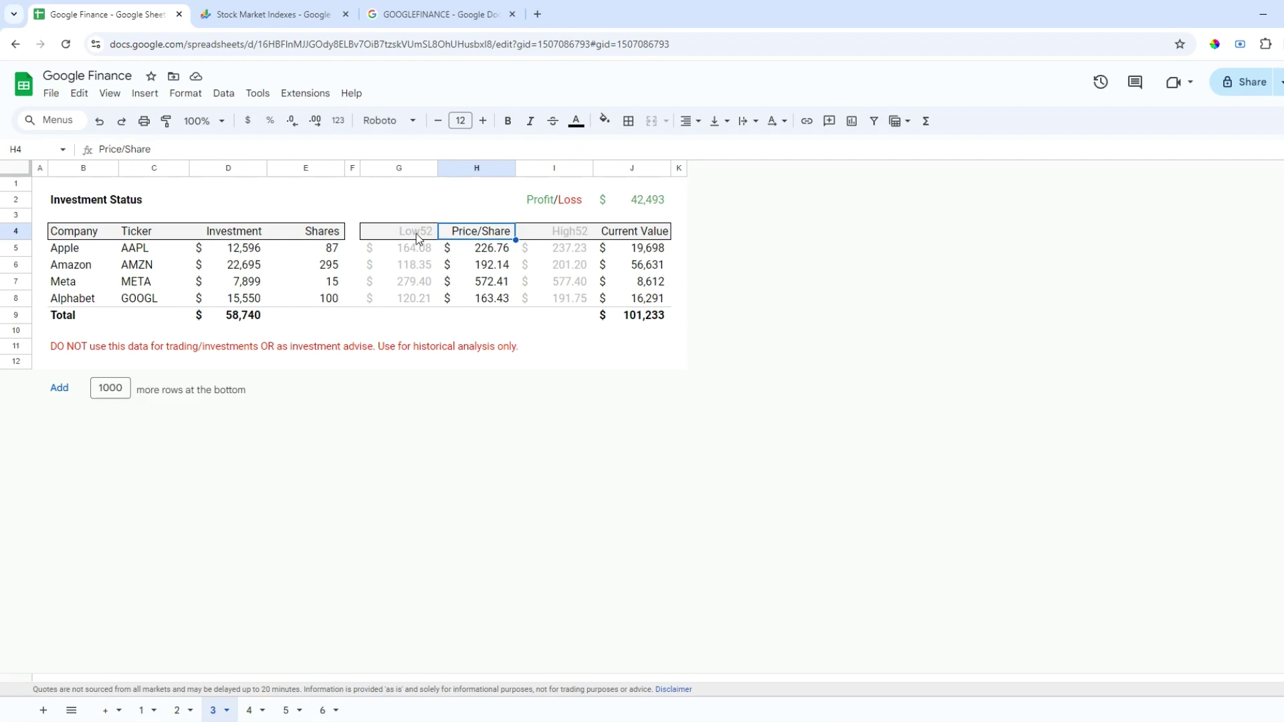
pyautogui.moveTo(418, 235); pyautogui.dragTo(415, 305)
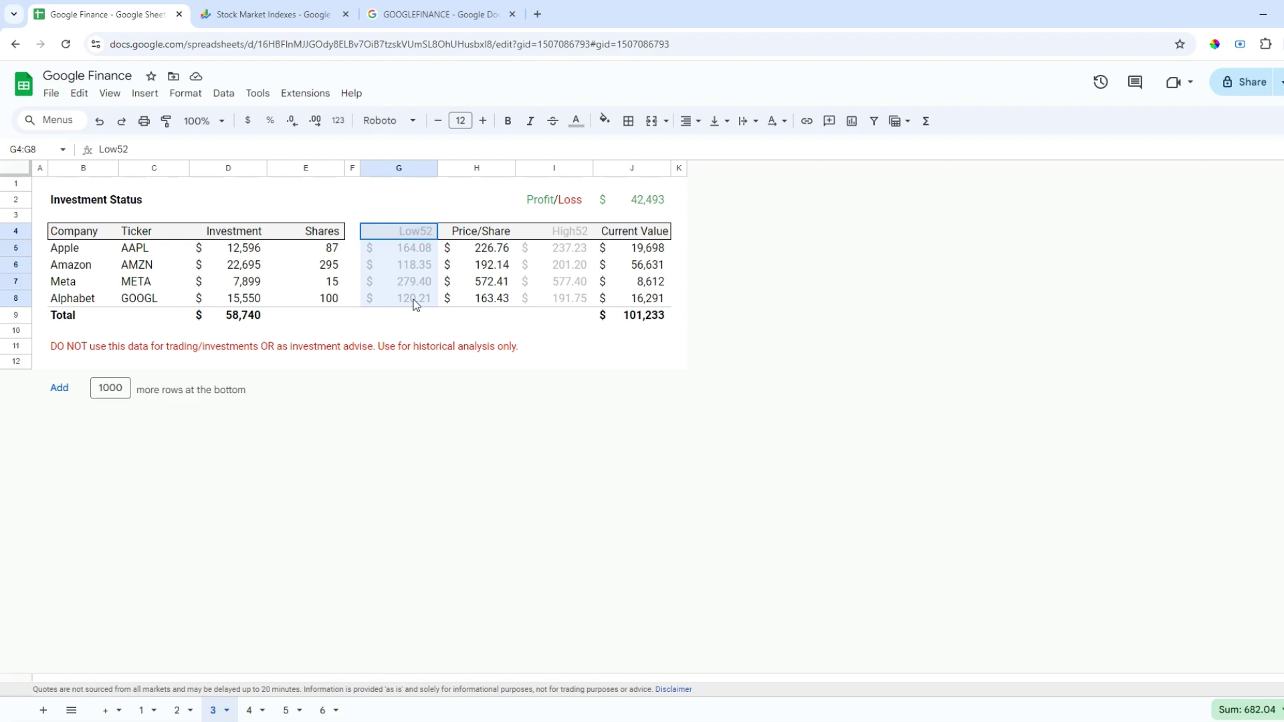
pyautogui.moveTo(578, 231); pyautogui.dragTo(572, 296)
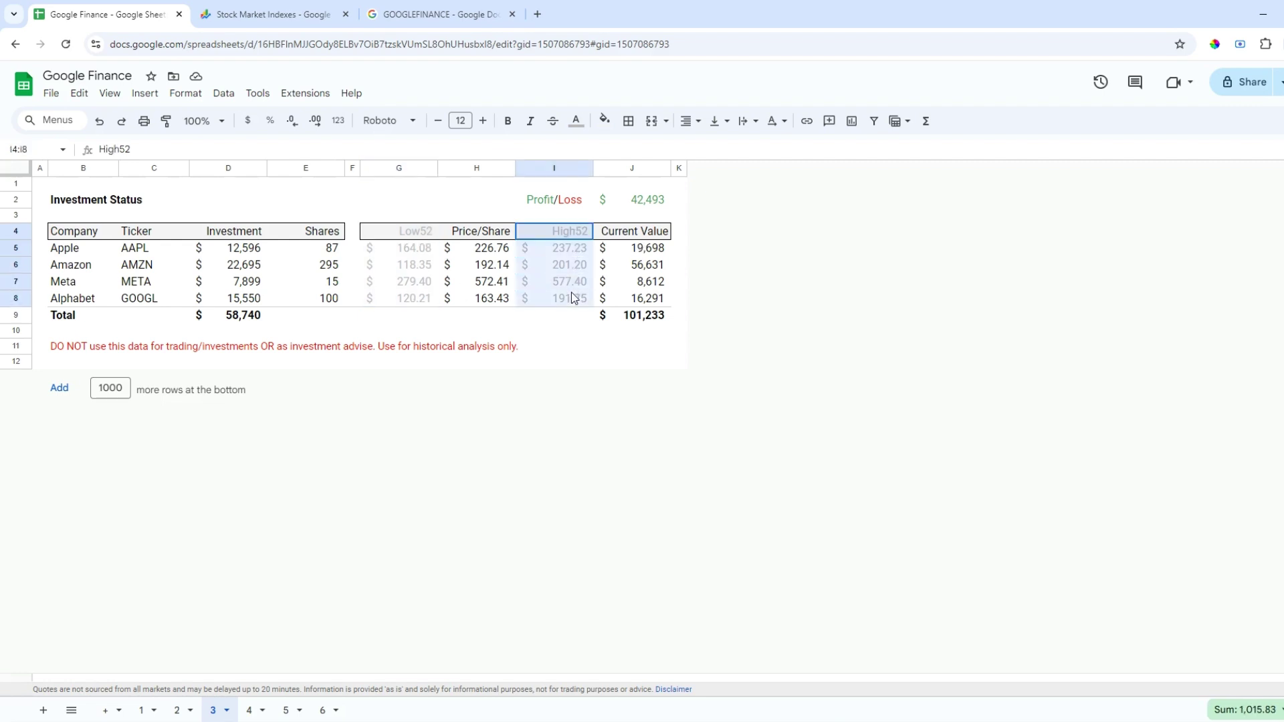
pyautogui.click(506, 253)
pyautogui.click(493, 267)
pyautogui.click(493, 287)
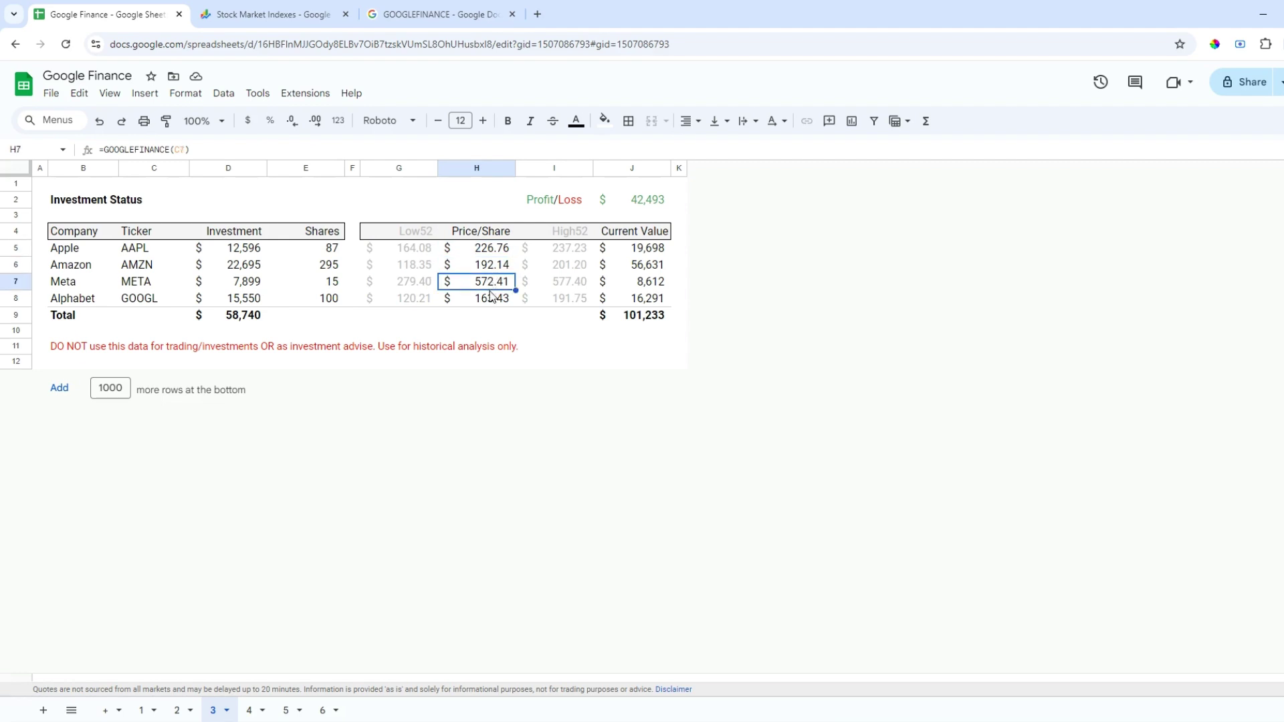
pyautogui.click(493, 301)
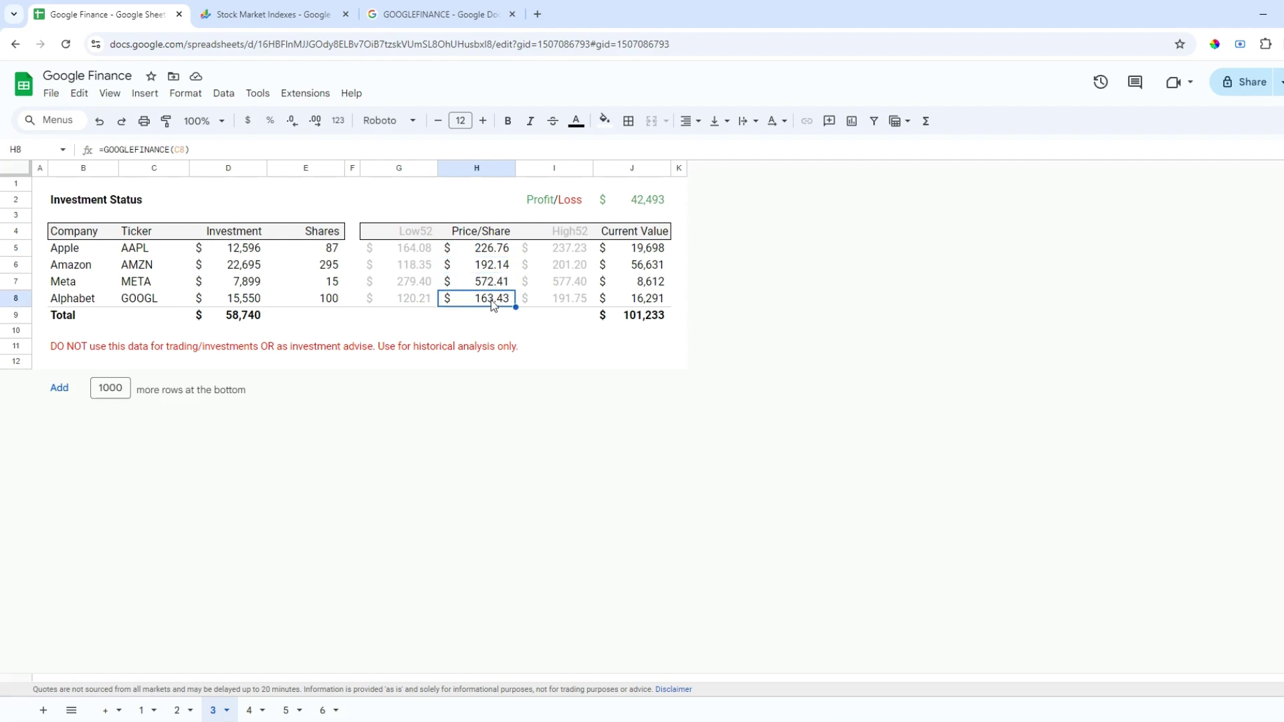
pyautogui.click(502, 254)
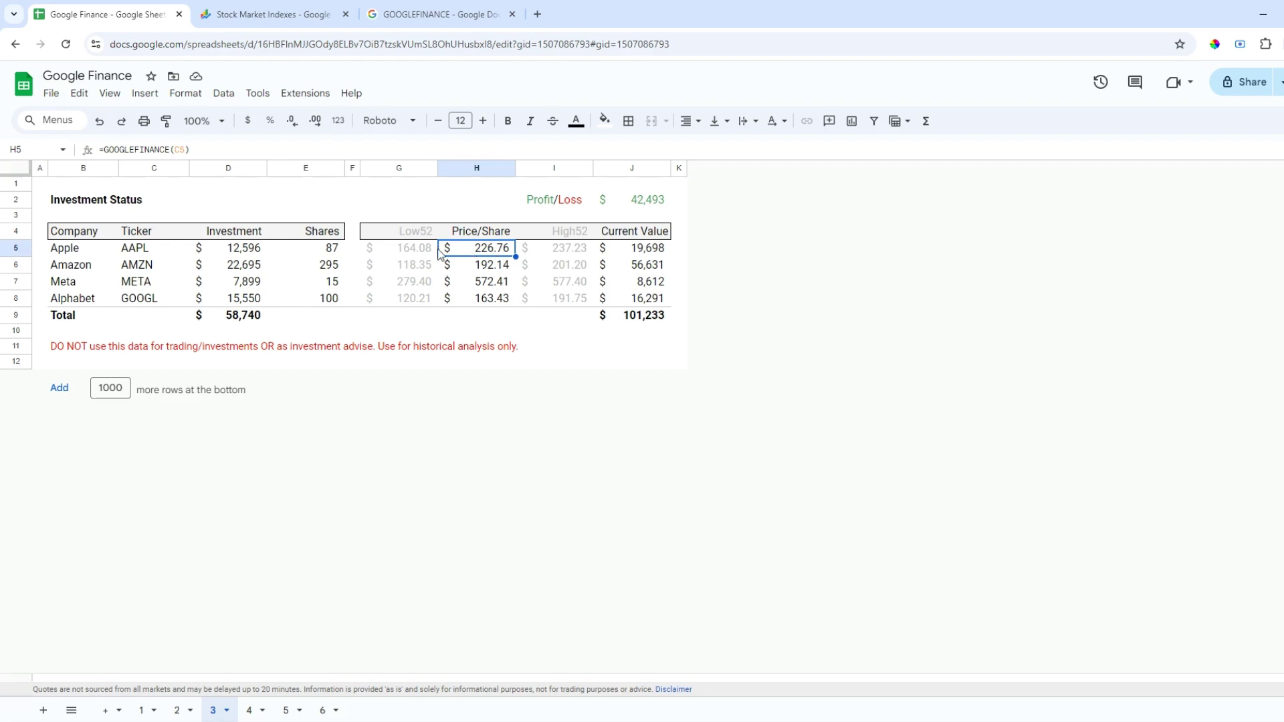
pyautogui.moveTo(415, 235); pyautogui.dragTo(433, 301)
pyautogui.moveTo(547, 234); pyautogui.dragTo(556, 299)
# View the charts on sheets 4 and 5, and open the growth projections on sheet 6.
pyautogui.click(250, 711)
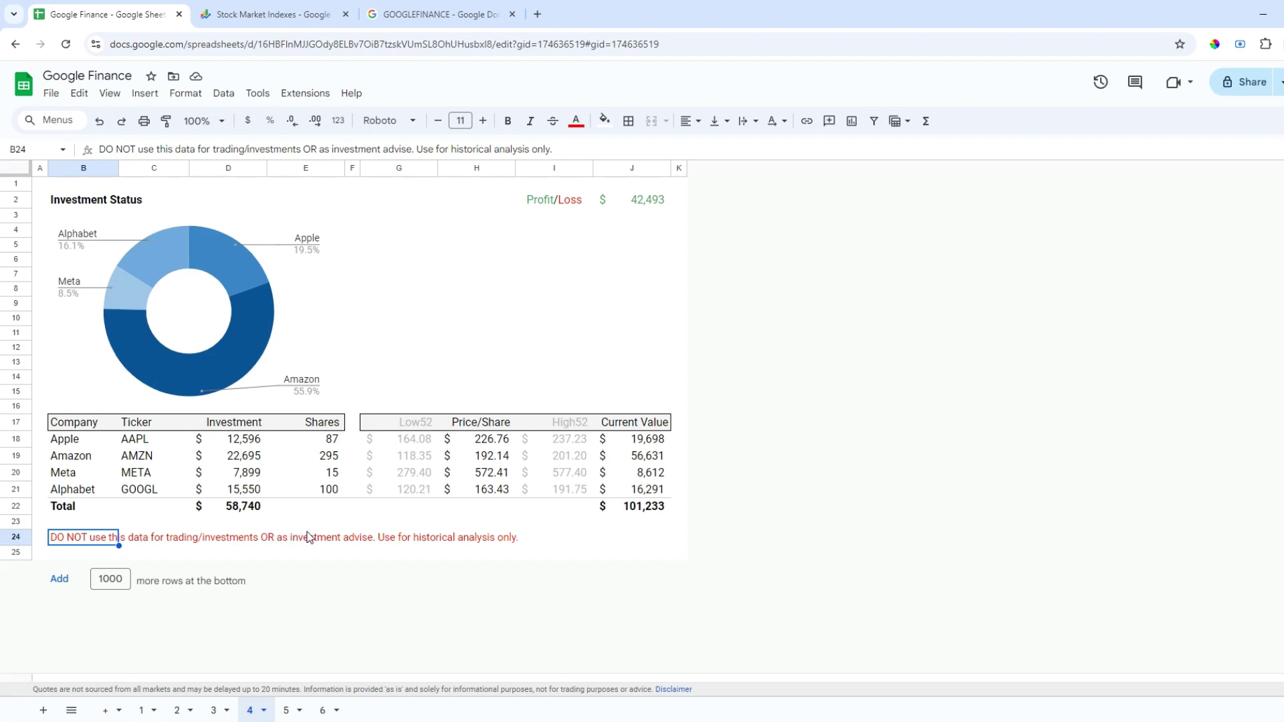
pyautogui.hotkey('ctrl', 'shift', 'pagedown')
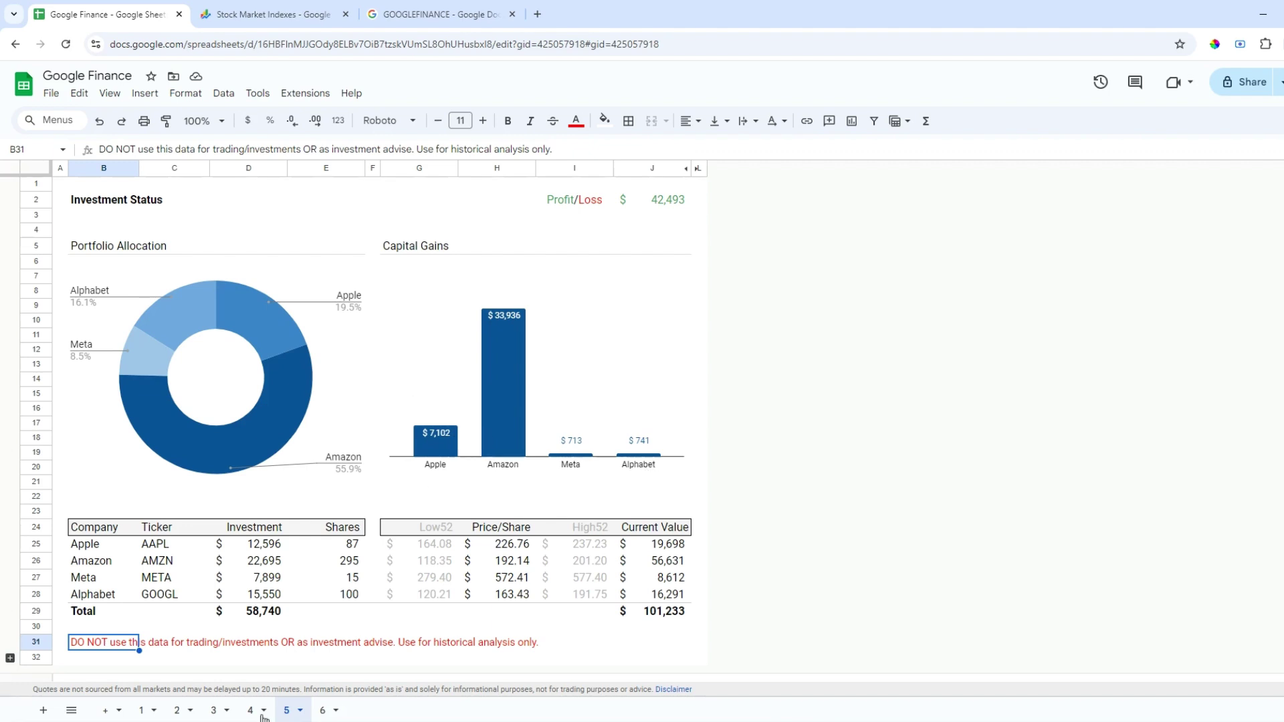
pyautogui.click(331, 713)
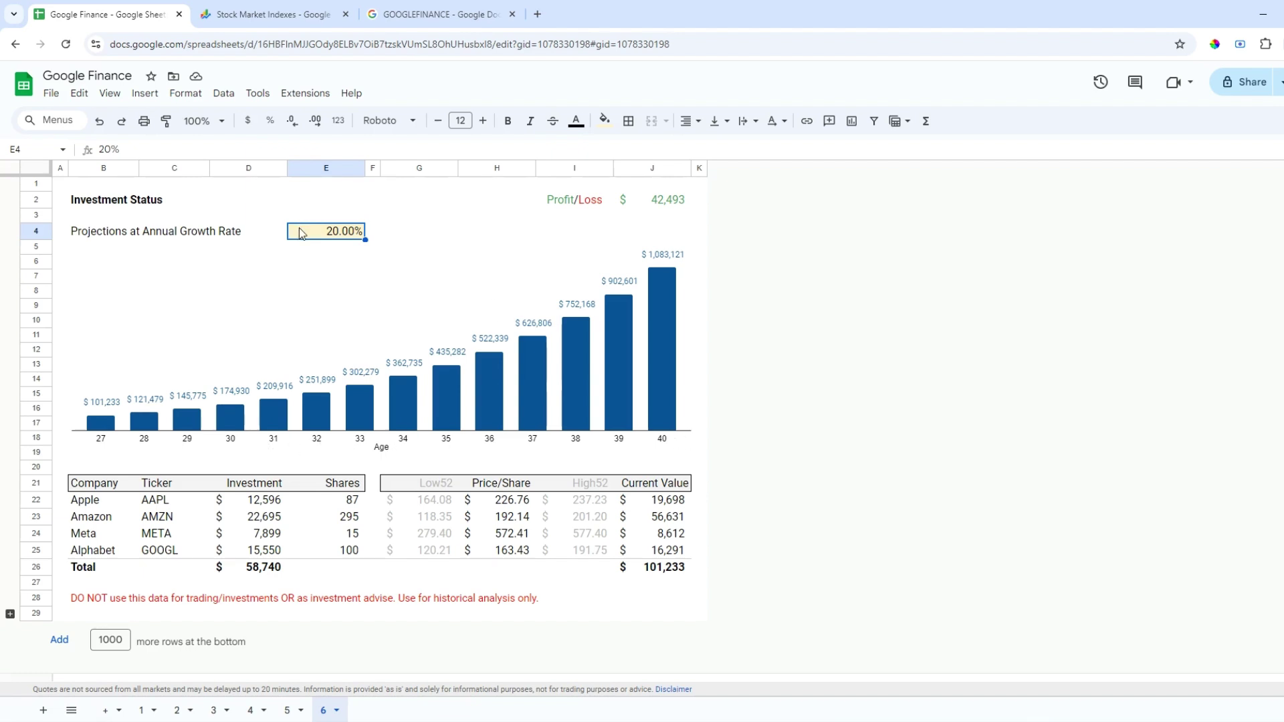
# Set the projections' annual growth rate in cell E4 to 15%.
pyautogui.write('15')
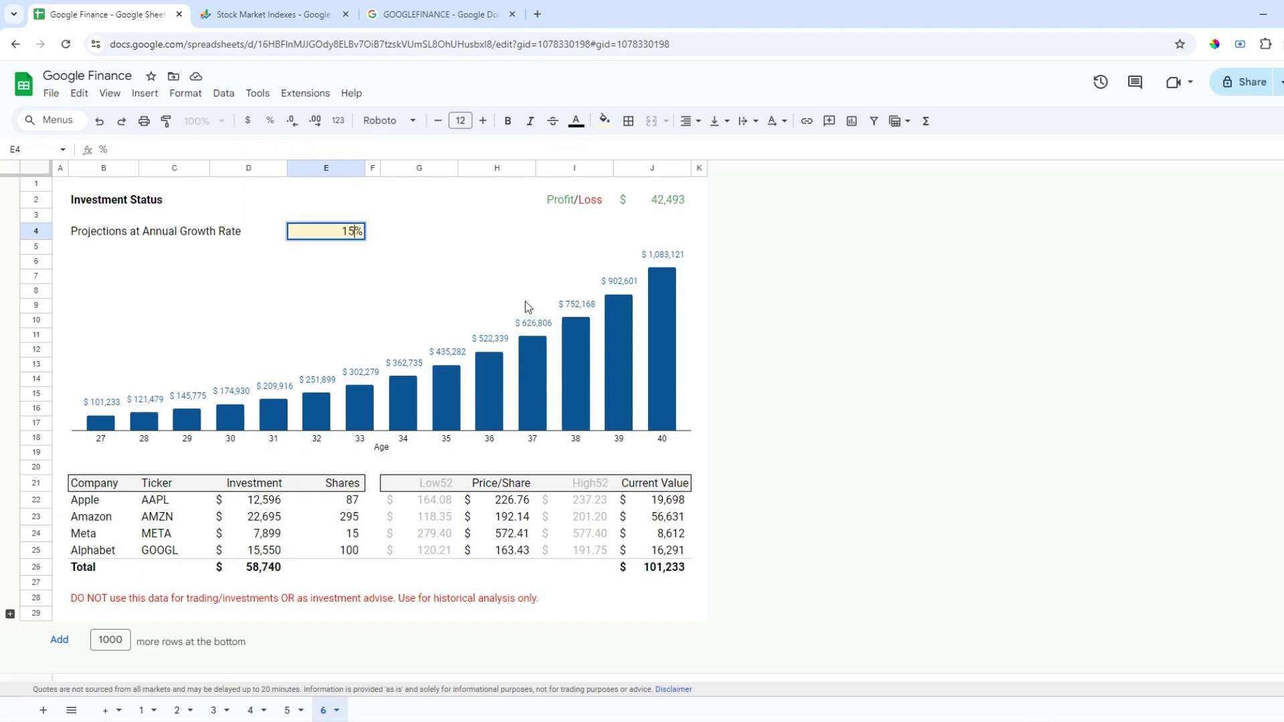
pyautogui.press('Return')
# Change the projections' annual growth rate in cell E4 to 18%.
pyautogui.press('Up')
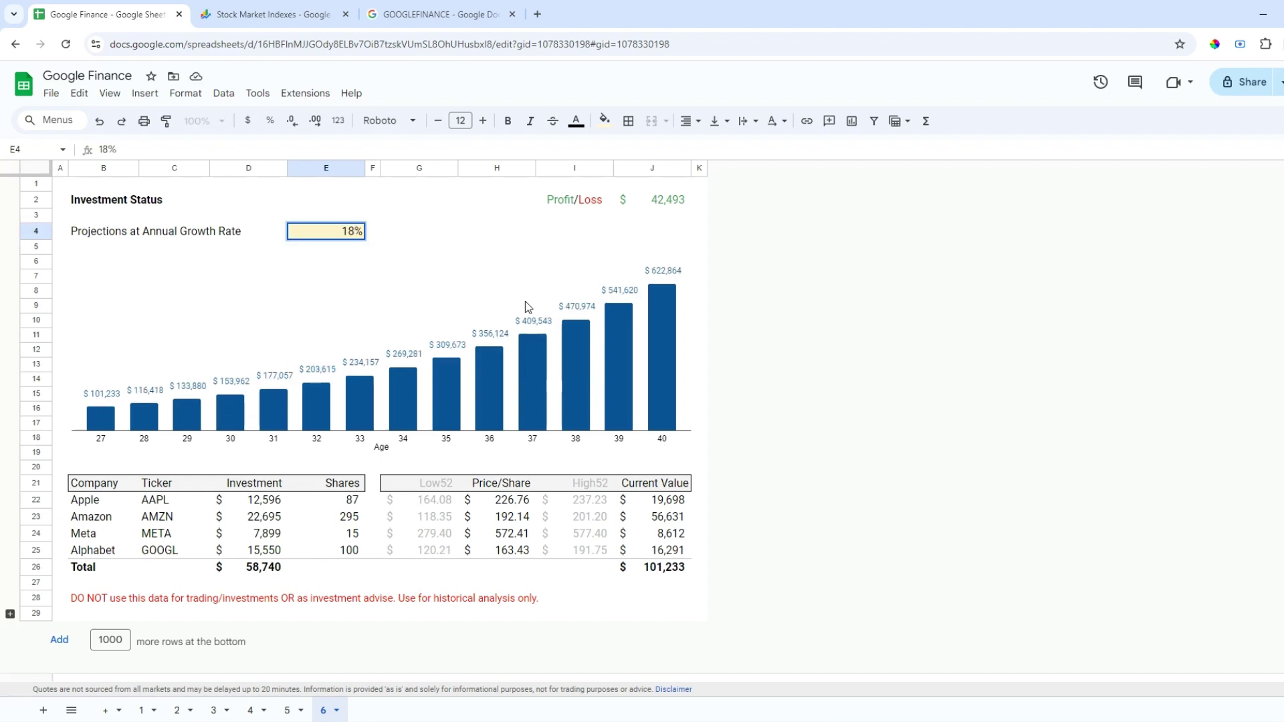
pyautogui.write('18')
pyautogui.press('Return')
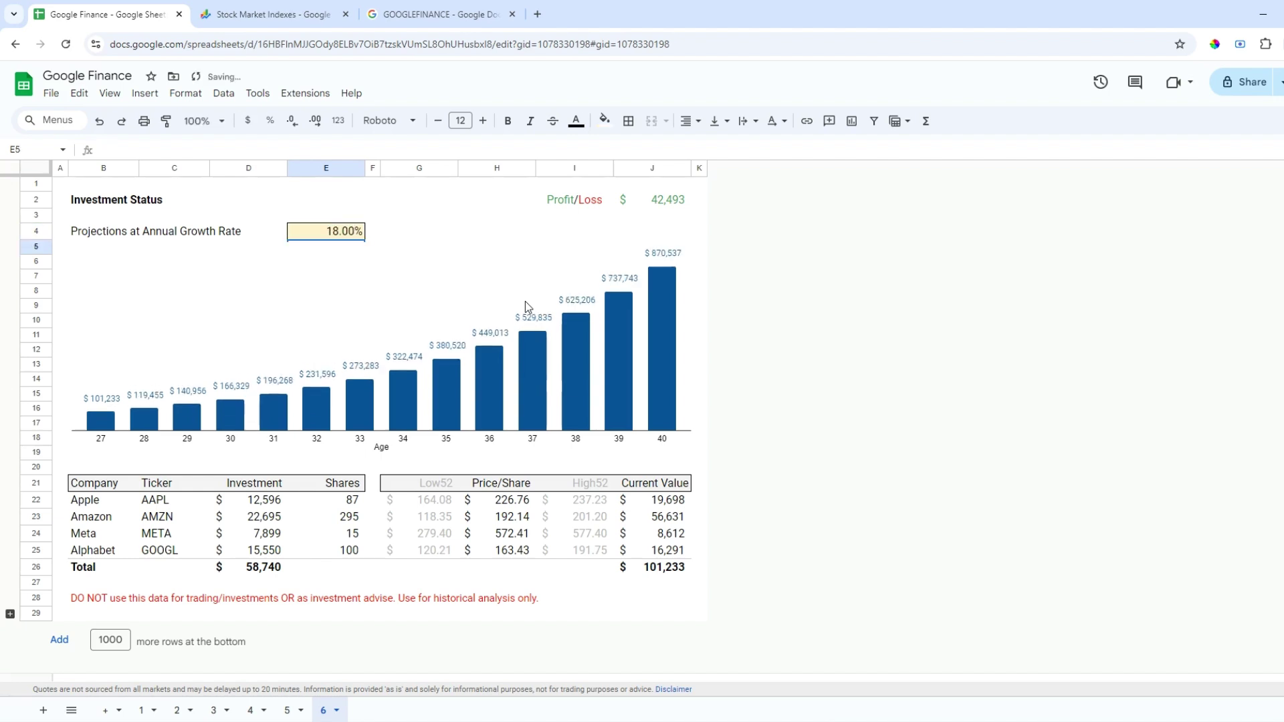